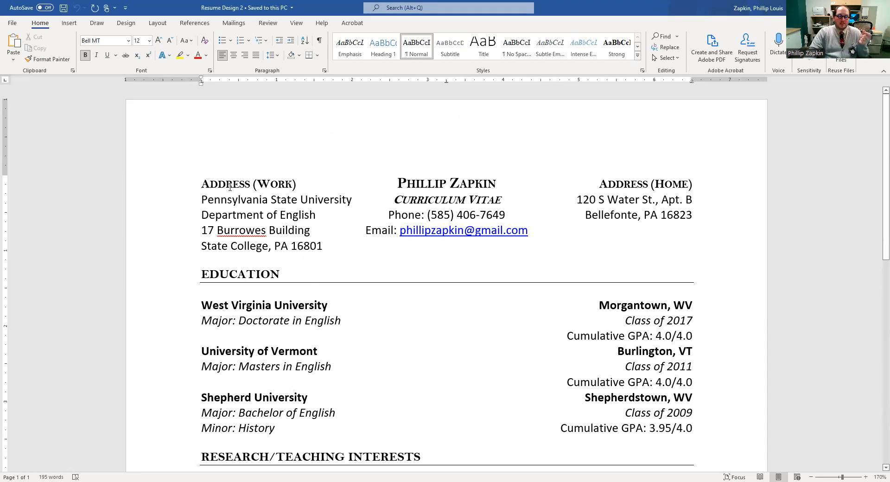
Examine the résumé's three-column header and the two-column layout of its Education section.
left_click_drag(230, 187, 688, 239)
left_click_drag(725, 284, 729, 280)
left_click_drag(204, 306, 690, 428)
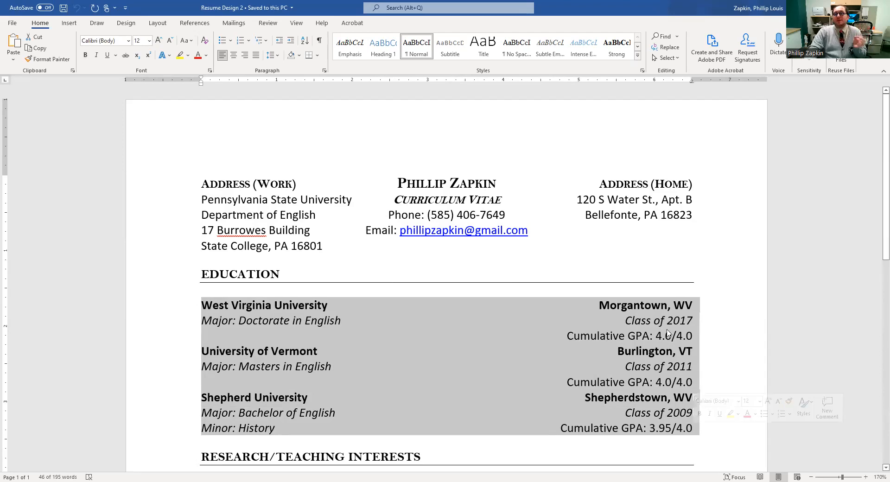
left_click(563, 199)
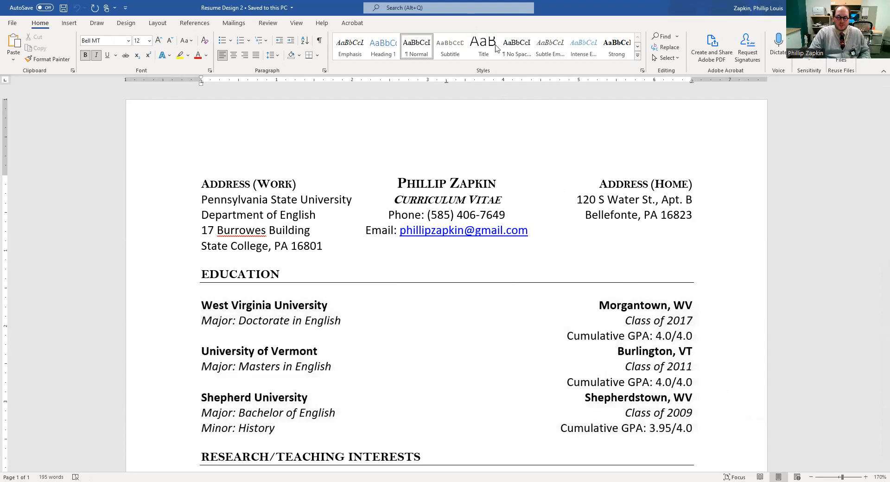
Create a new blank document and enter the line "Column 1 Column 2 Column 3".
key("ctrl+n")
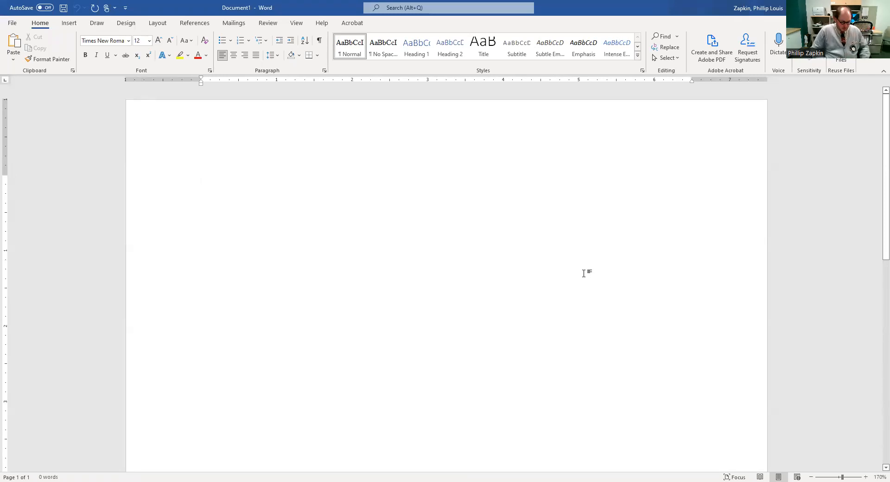
type("Column 1 ")
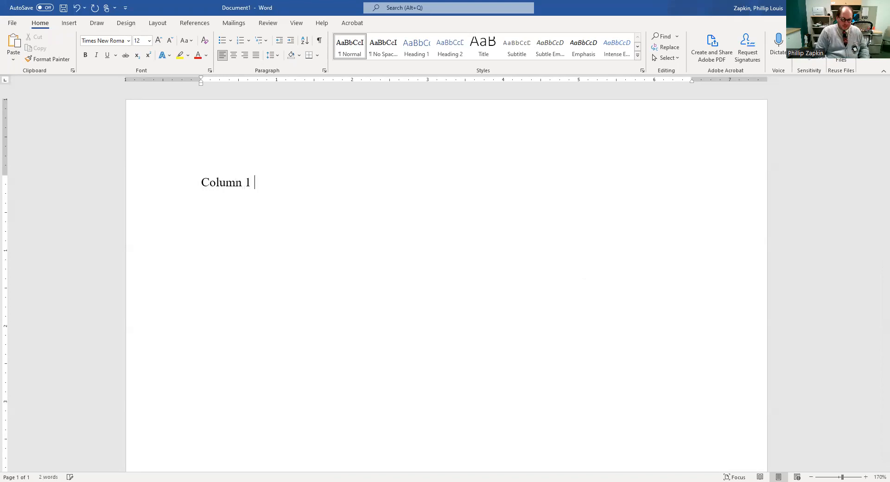
type("Column 2")
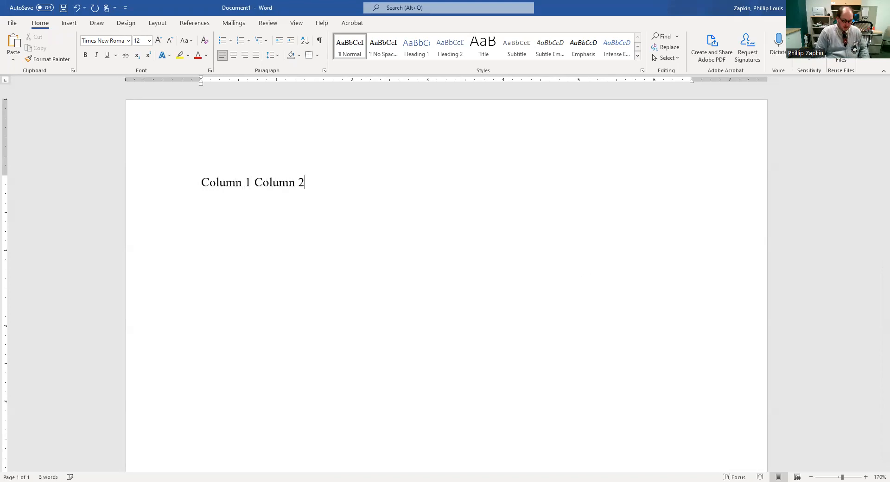
type(" Column3")
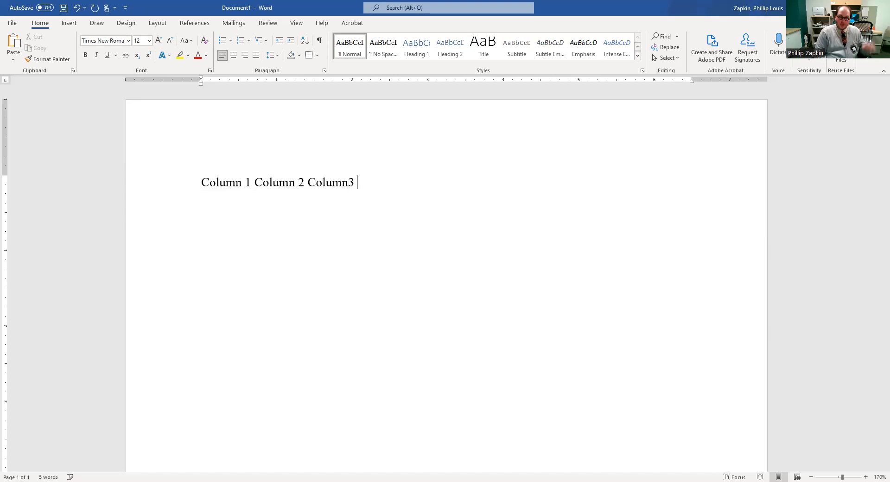
key("BackSpace")
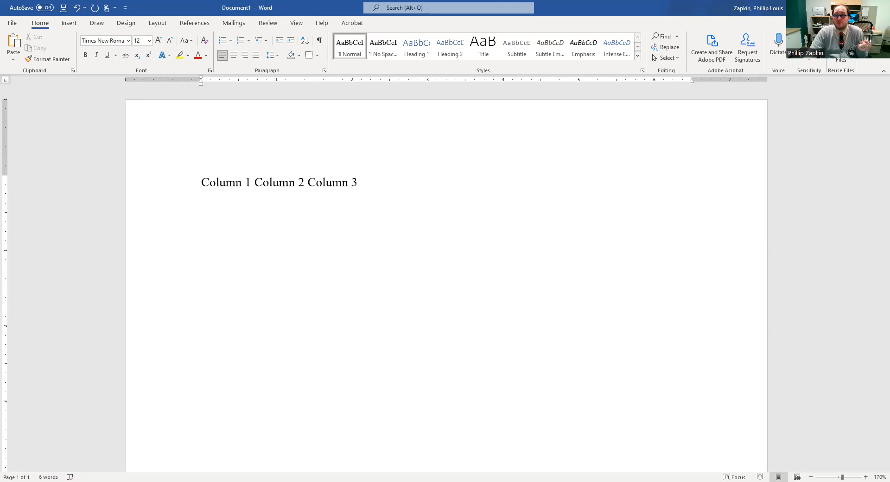
Try the Three columns page layout on the line of text, and undo it.
left_click(309, 182)
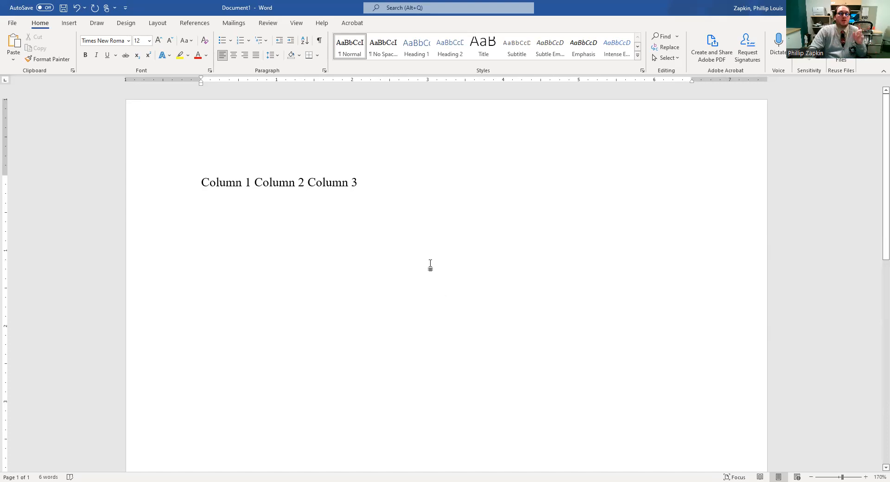
left_click(160, 24)
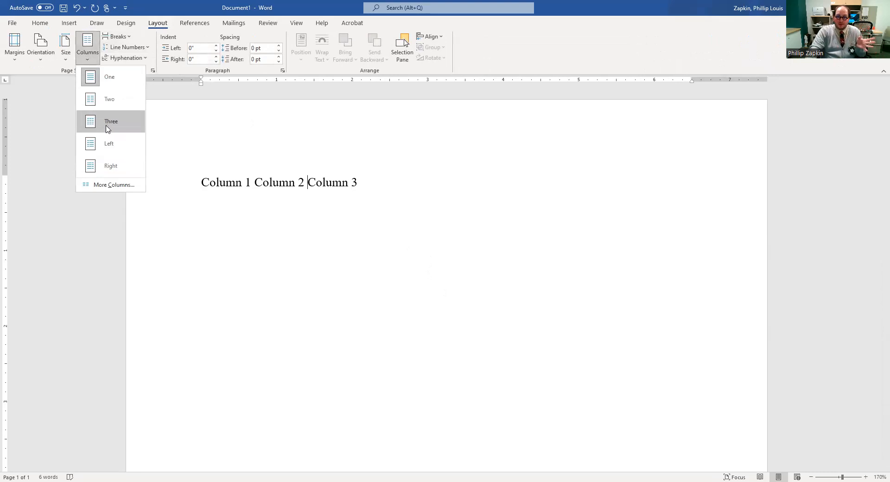
left_click(404, 186)
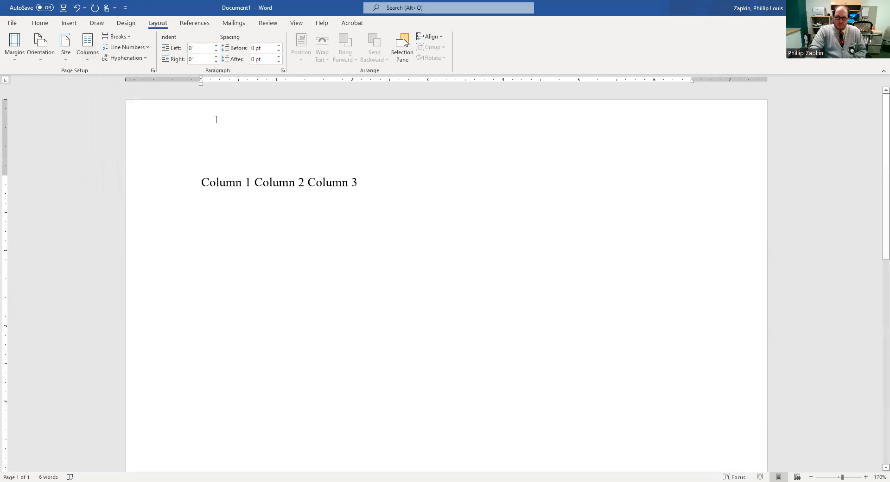
left_click_drag(204, 180, 364, 182)
left_click(93, 55)
left_click(116, 115)
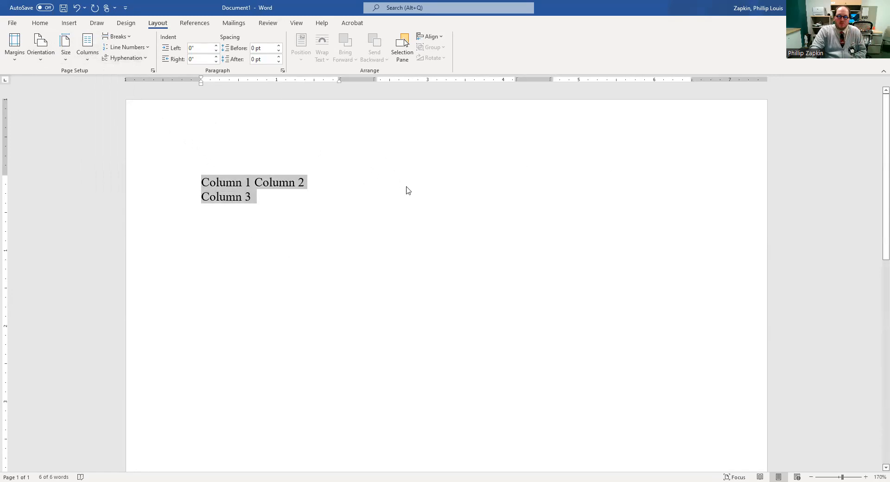
left_click(318, 187)
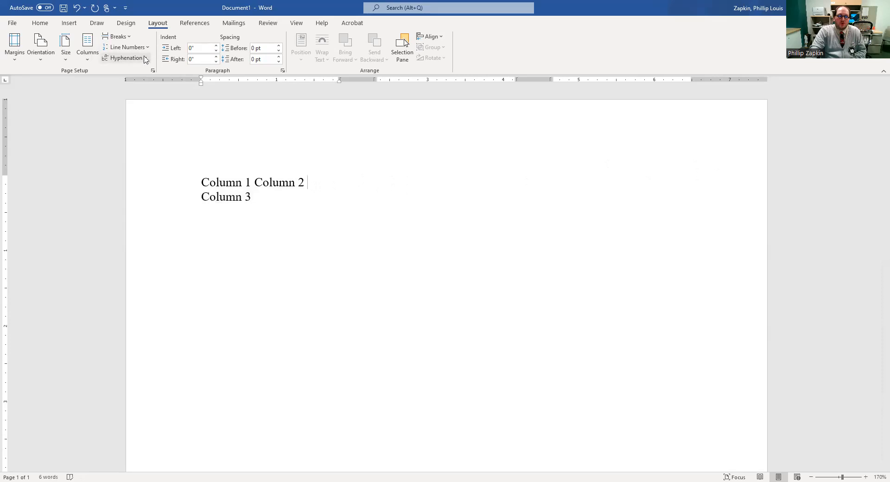
left_click_drag(282, 203, 199, 173)
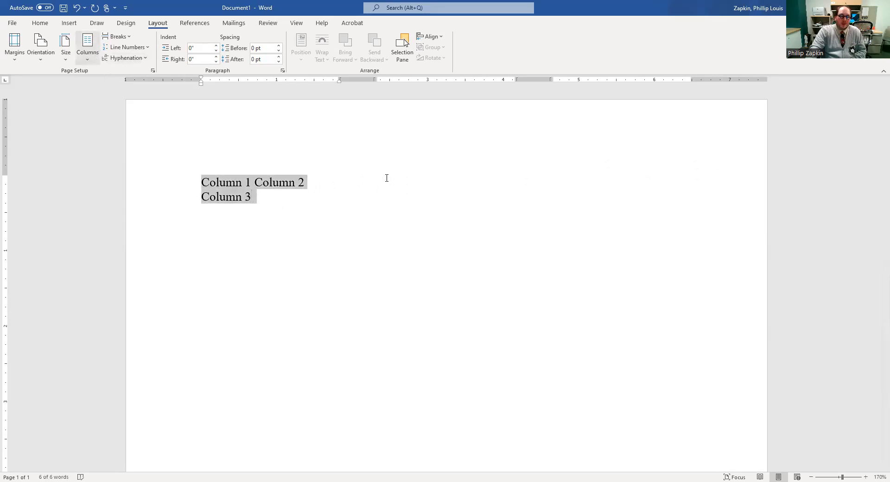
key("ctrl+z")
left_click(396, 183)
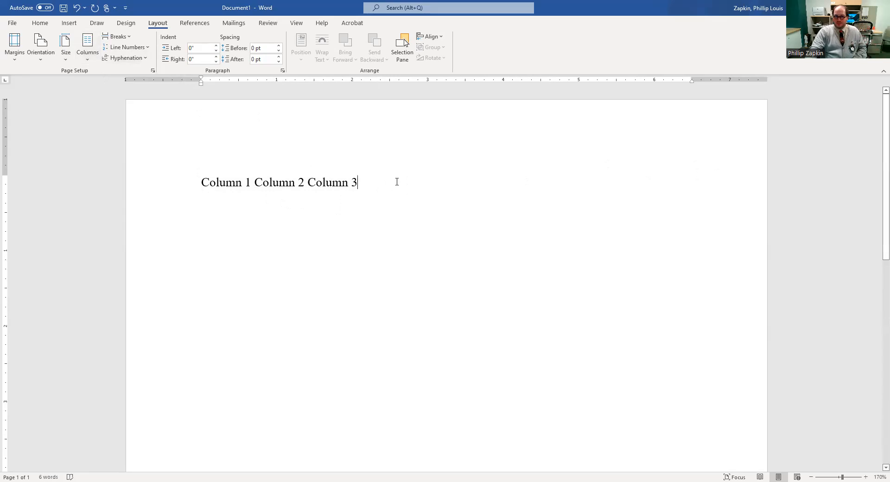
Try spacing Column 3 away from Column 2 with repeated tab characters, and delete them again.
left_click(308, 182)
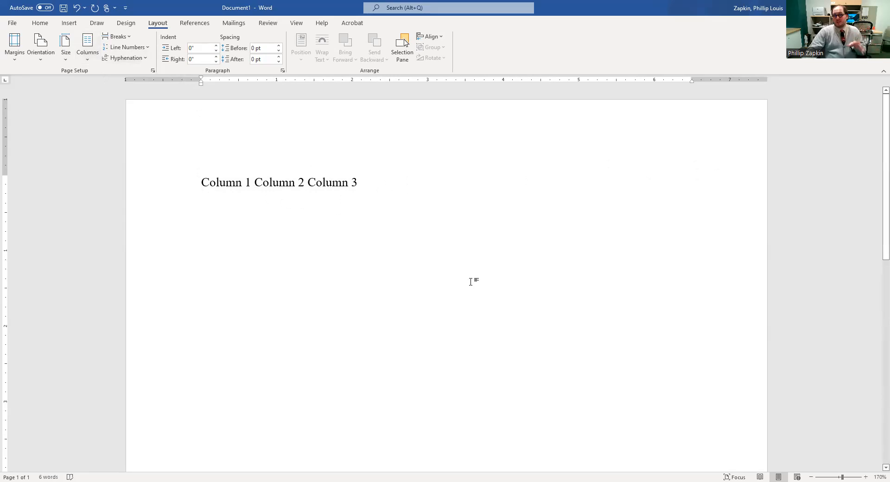
key("Tab")
key("Tab")
key("Tab")
key("Tab")
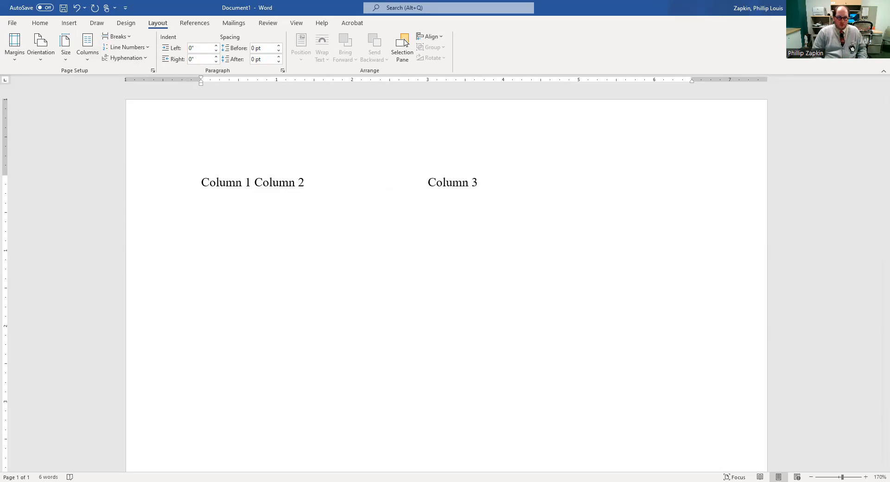
key("BackSpace")
key("BackSpace")
key("BackSpace")
key("BackSpace")
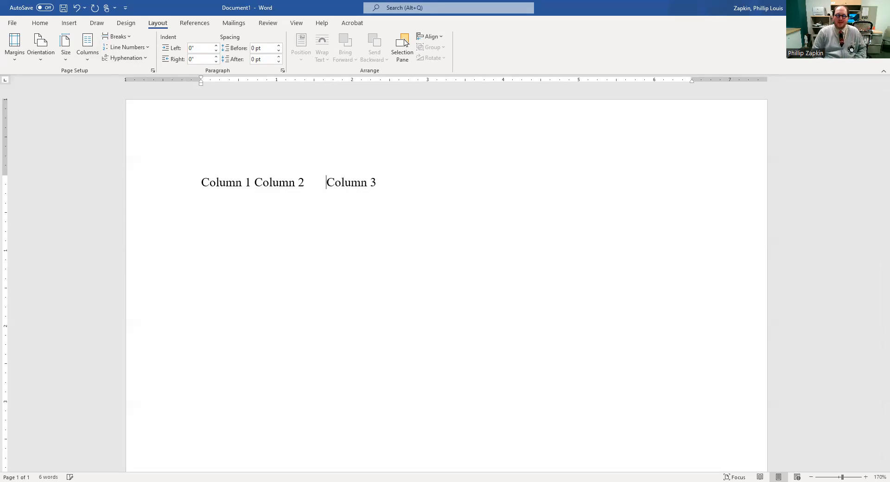
key("BackSpace")
key("BackSpace")
key("BackSpace")
key("BackSpace")
key("BackSpace")
key("BackSpace")
key("BackSpace")
key("BackSpace")
key("BackSpace")
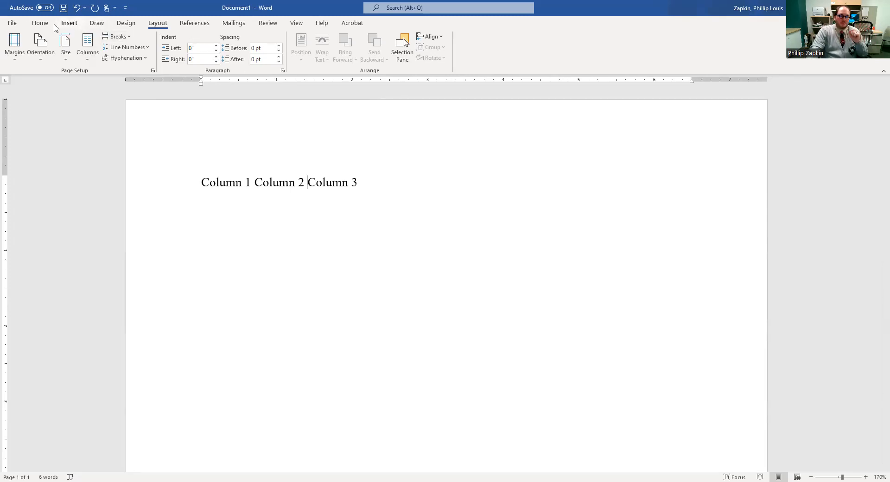
Add a left tab stop at 3.06" on the ruler for the line and open its tab settings.
left_click(40, 23)
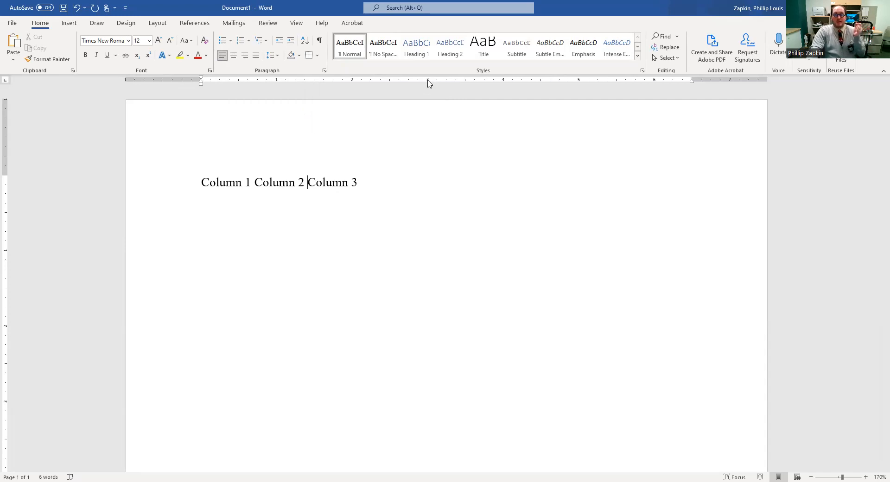
left_click(297, 24)
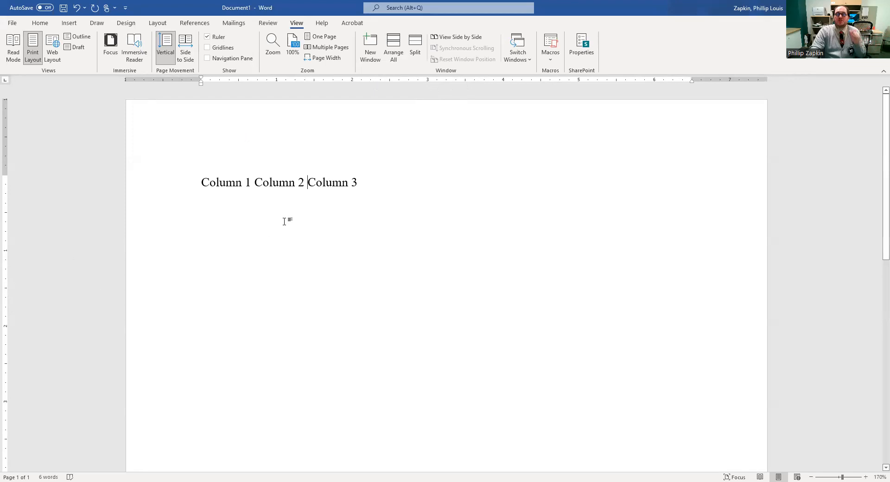
left_click(433, 81)
double_click(433, 81)
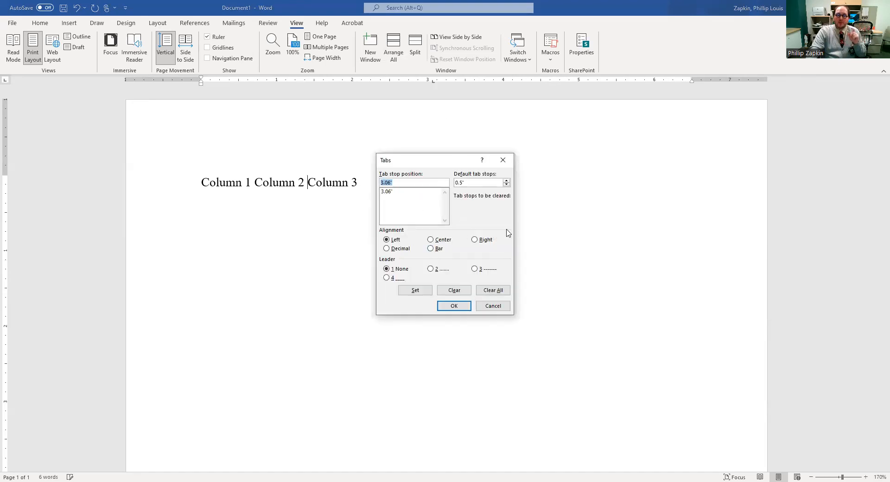
left_click(397, 192)
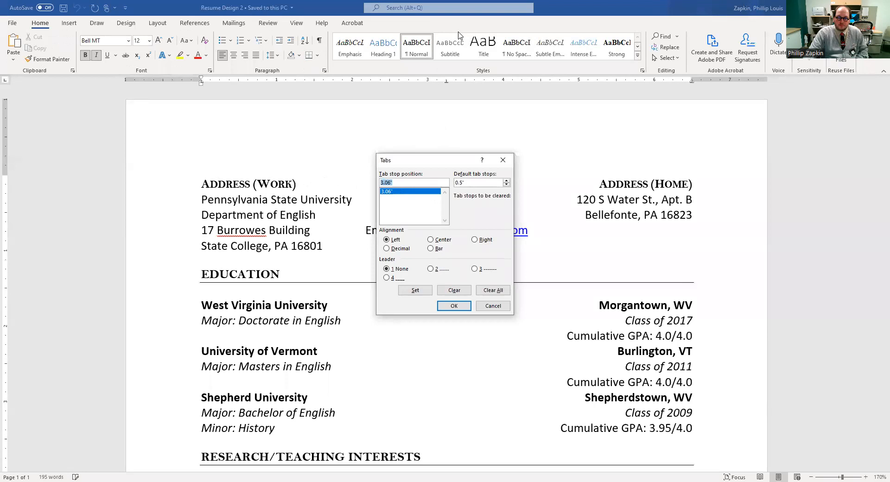
Dismiss the tab settings and examine the three-column header in the résumé document.
key("shift+Tab")
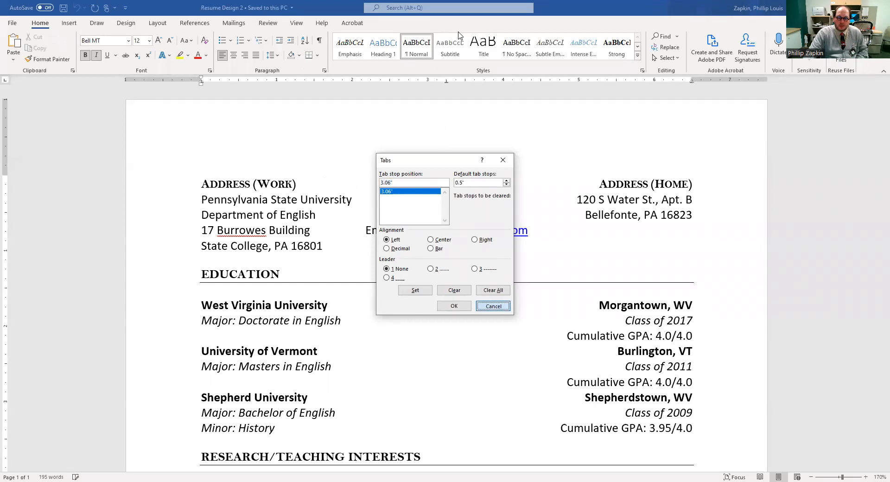
key("Escape")
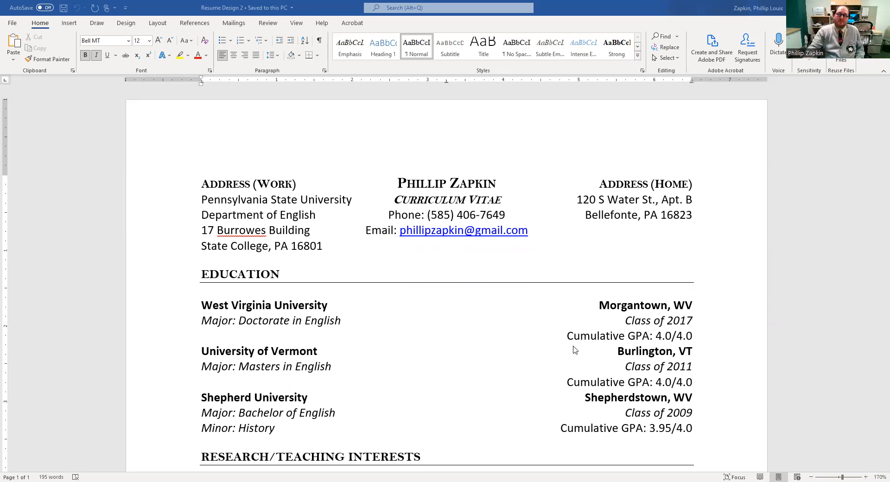
left_click_drag(204, 187, 522, 246)
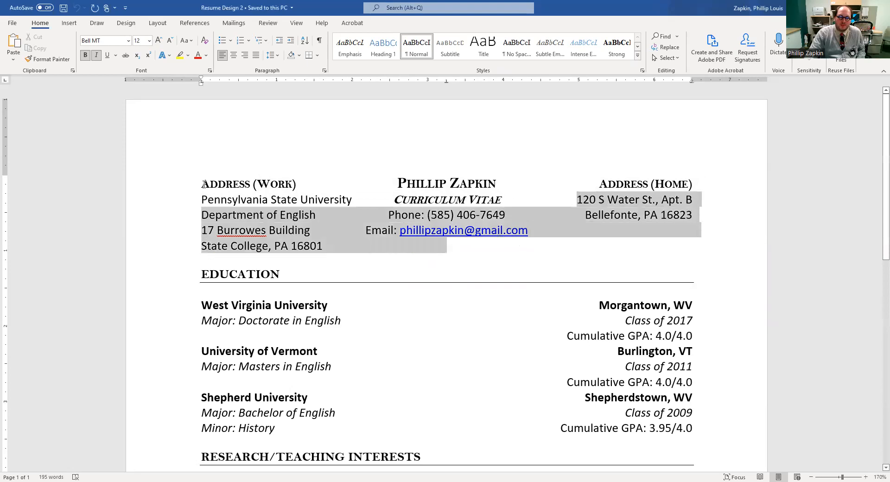
left_click_drag(204, 185, 646, 254)
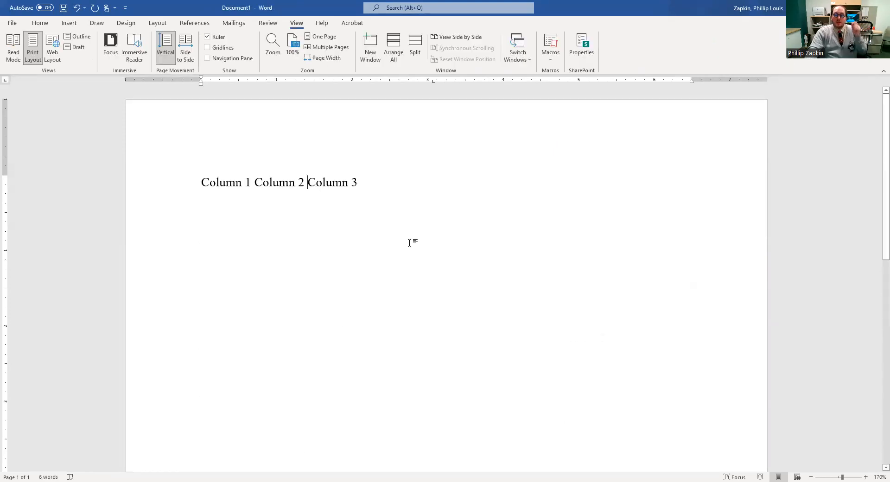
Change the 3.06" tab stop in the new document to Center alignment and shift it to about 3.2" on the ruler.
double_click(434, 83)
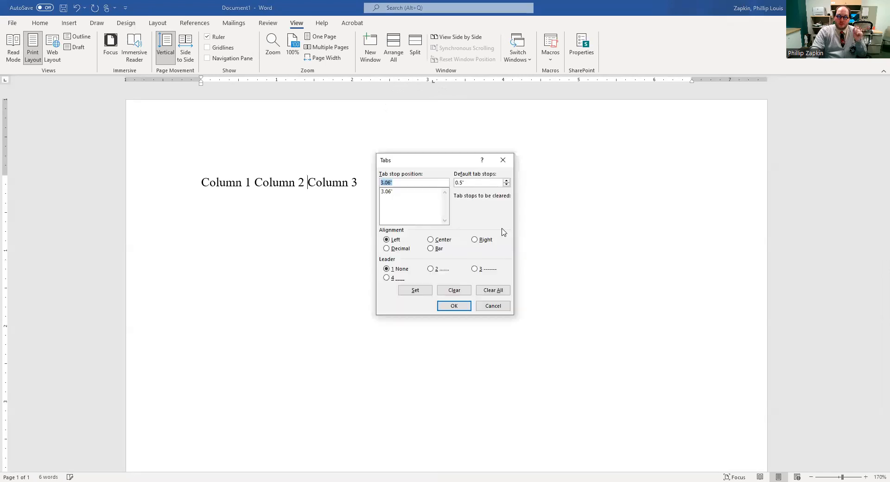
left_click(388, 192)
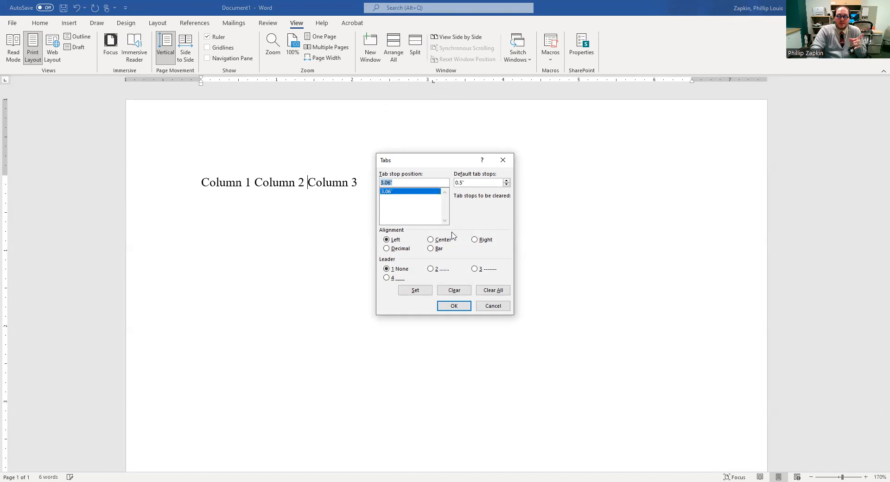
left_click(442, 240)
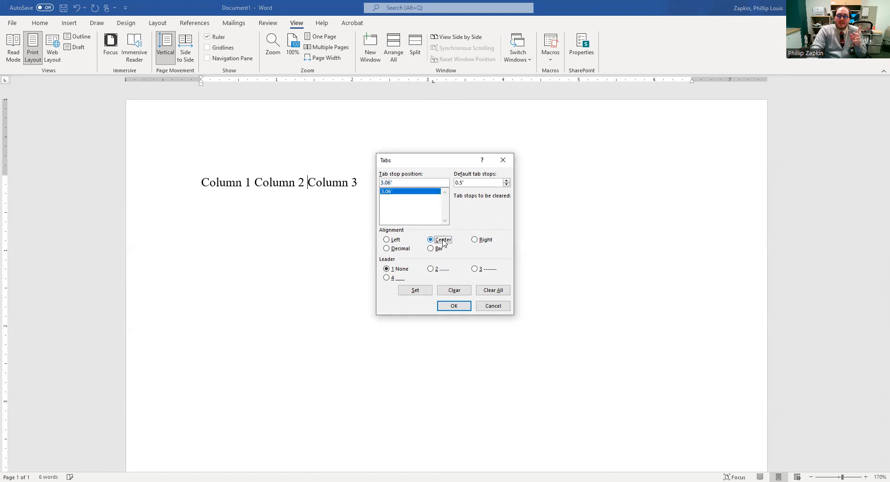
left_click(451, 307)
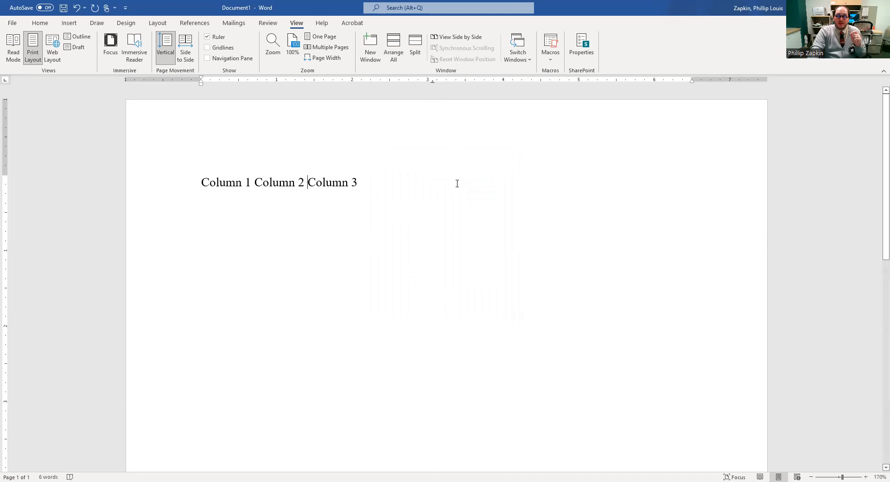
left_click_drag(433, 82, 442, 87)
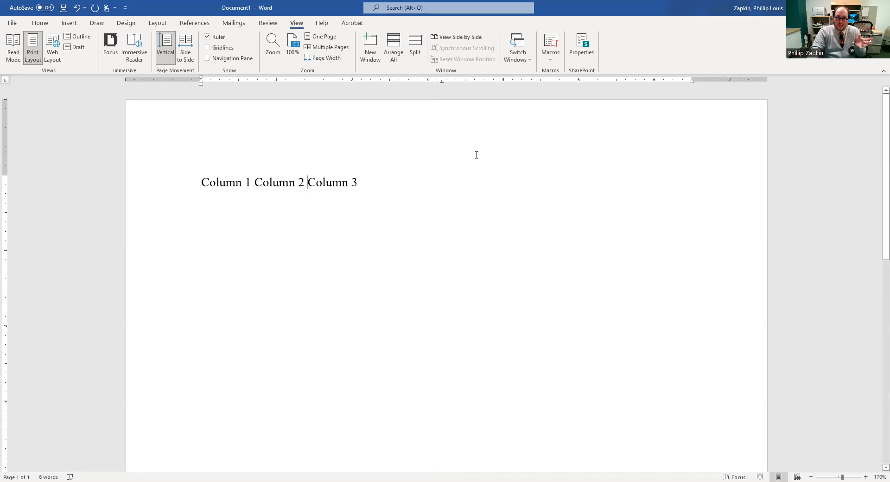
Insert a tab before Column 2 so the text after Column 1 aligns on the center tab stop.
left_click(255, 184)
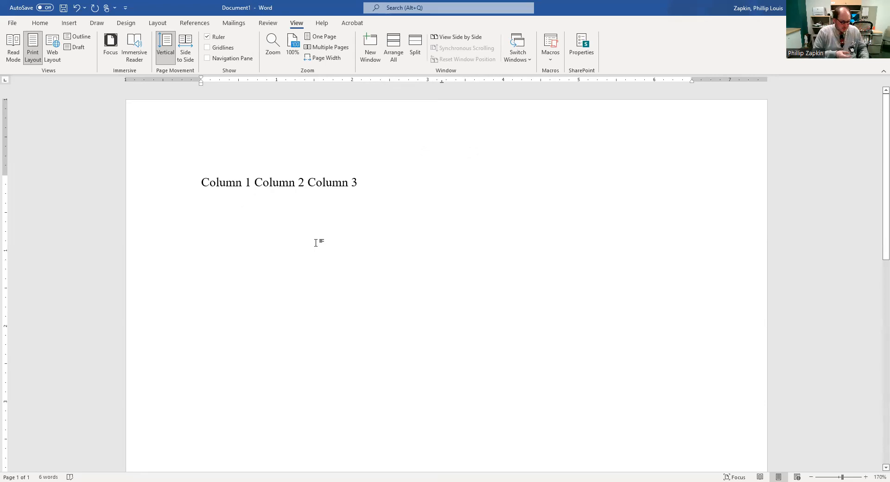
key("Tab")
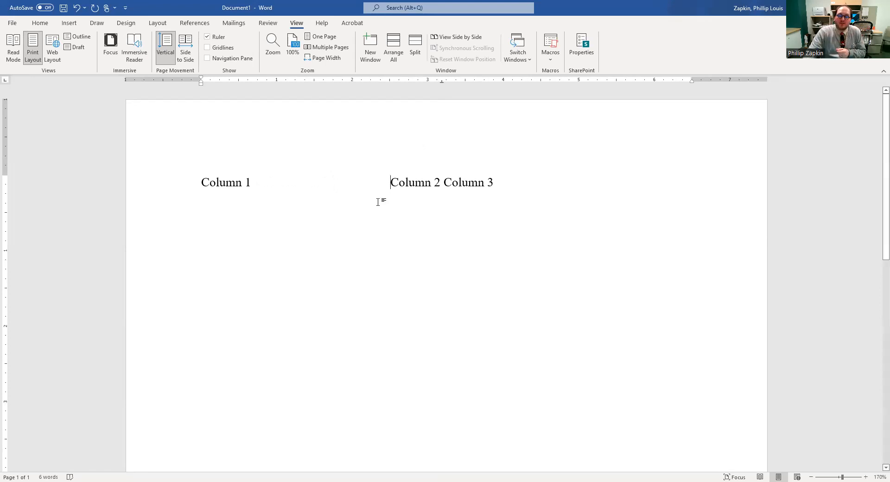
left_click_drag(390, 183, 494, 182)
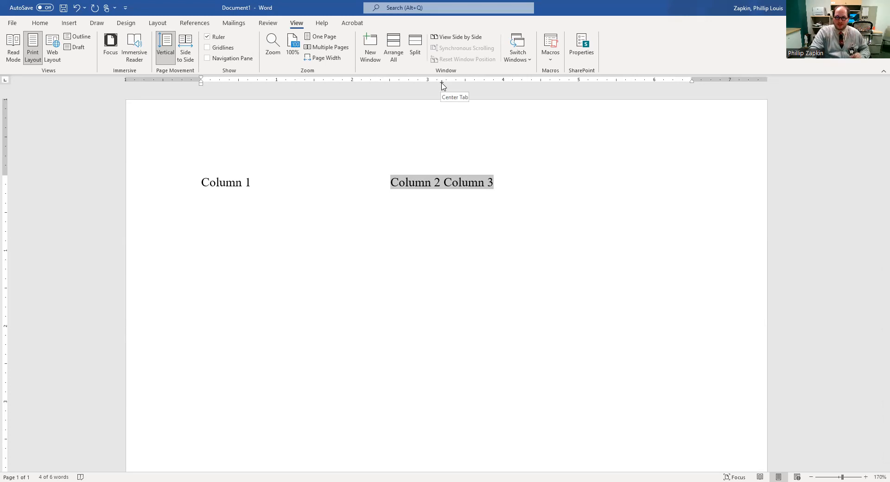
left_click(526, 187)
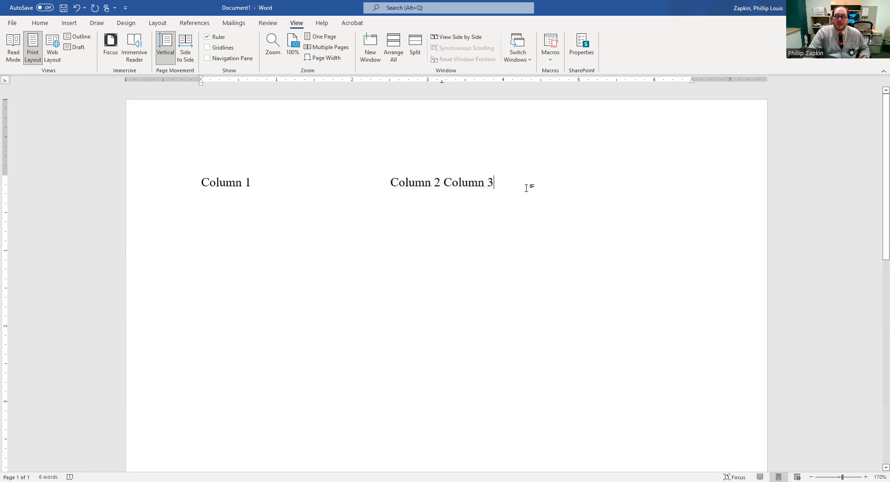
Add a tab stop at 4.94" on the ruler for the column line and set it to Right alignment.
left_click(574, 81)
left_click(573, 82)
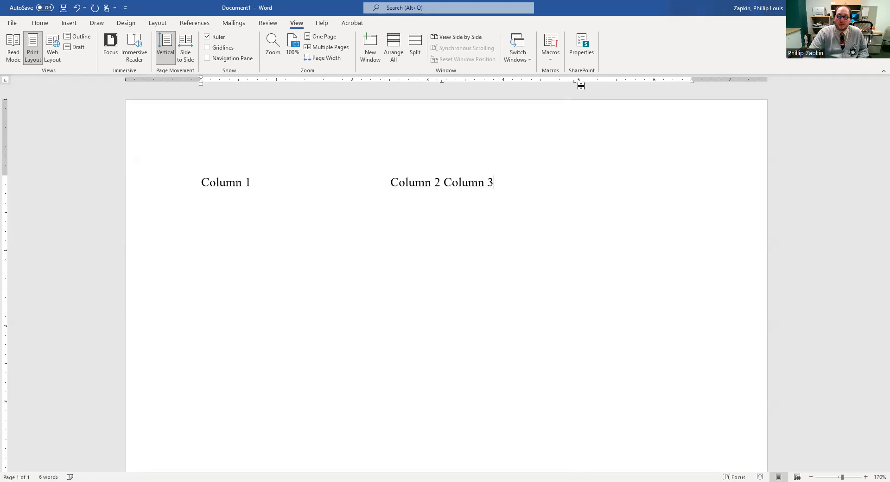
double_click(575, 82)
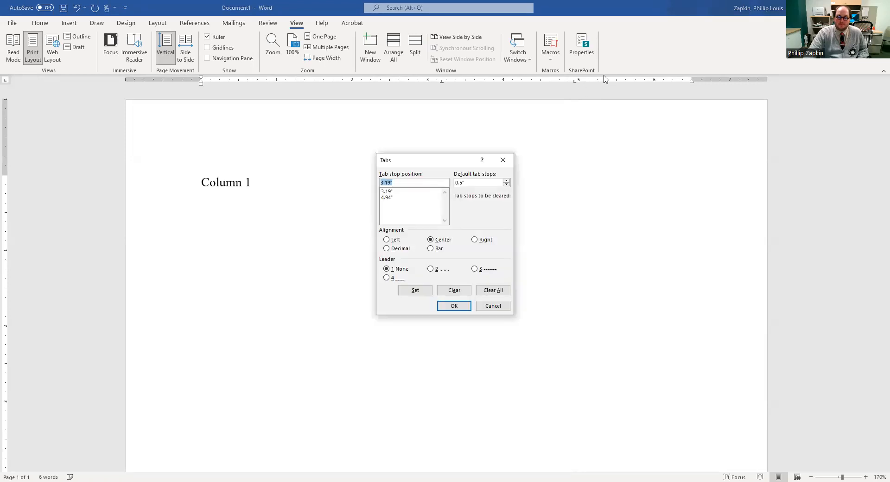
left_click(392, 198)
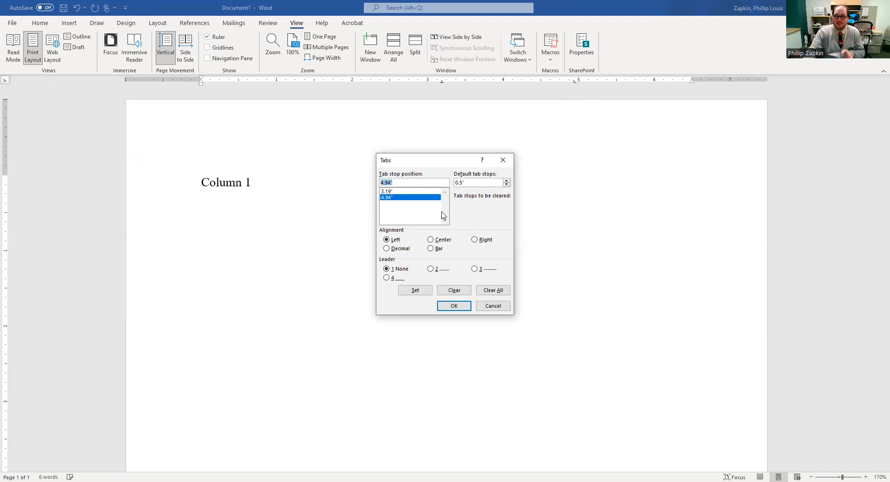
left_click(475, 240)
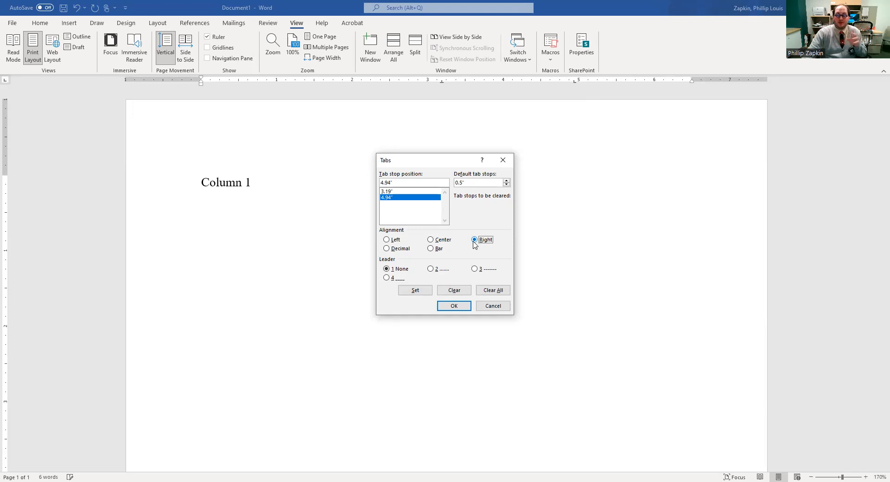
left_click(462, 308)
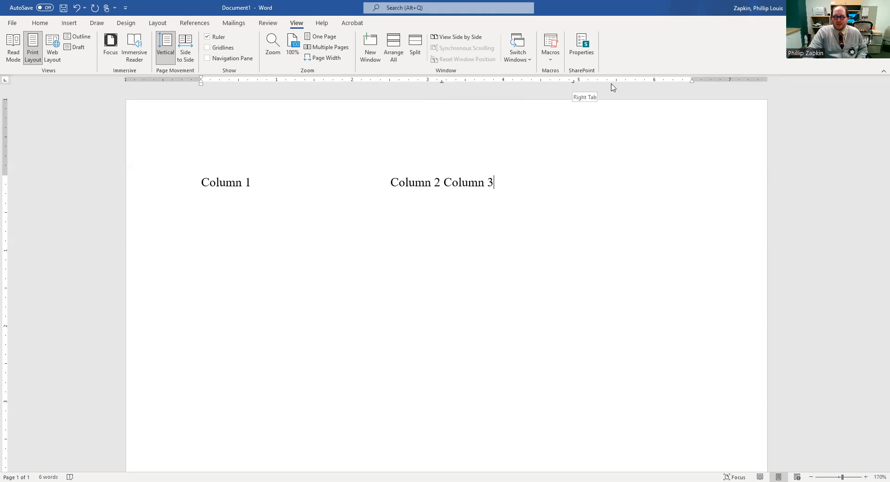
Shift the right tab stop to the 6.5" margin and insert a tab before Column 3.
left_click(445, 184)
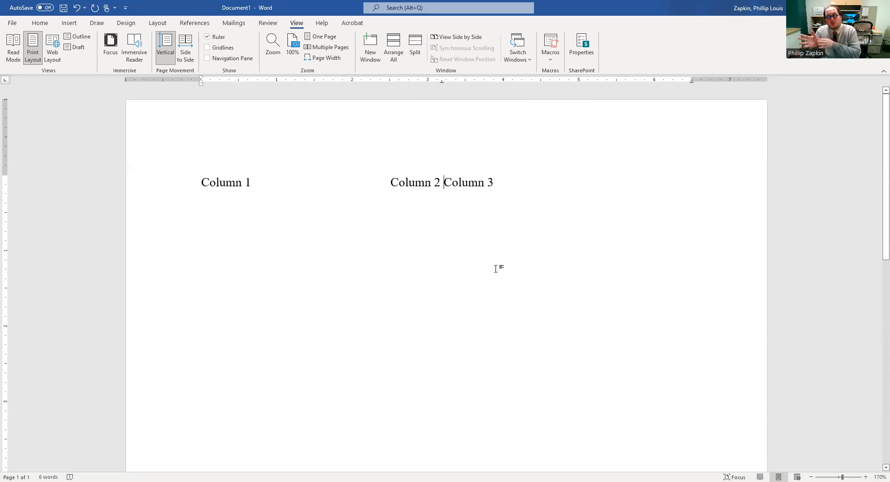
key("Tab")
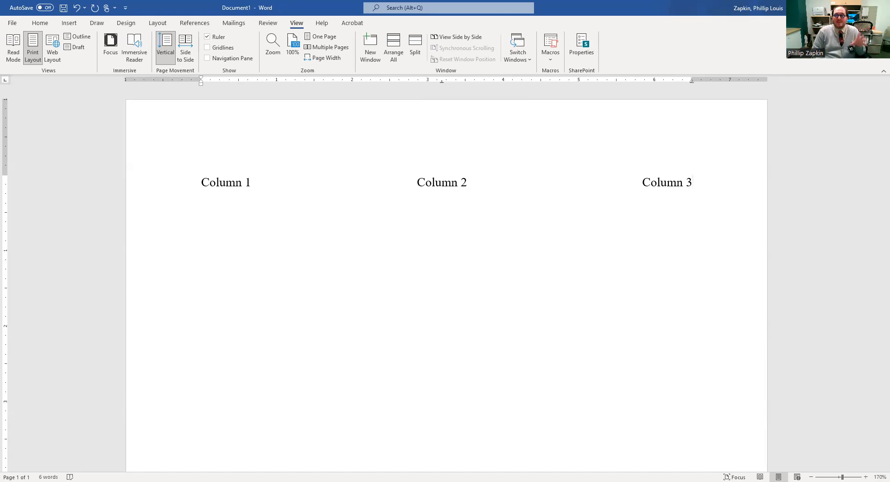
Add a second tab-aligned line below the first containing Column 1a, Column 2a and Column3a.
type("C")
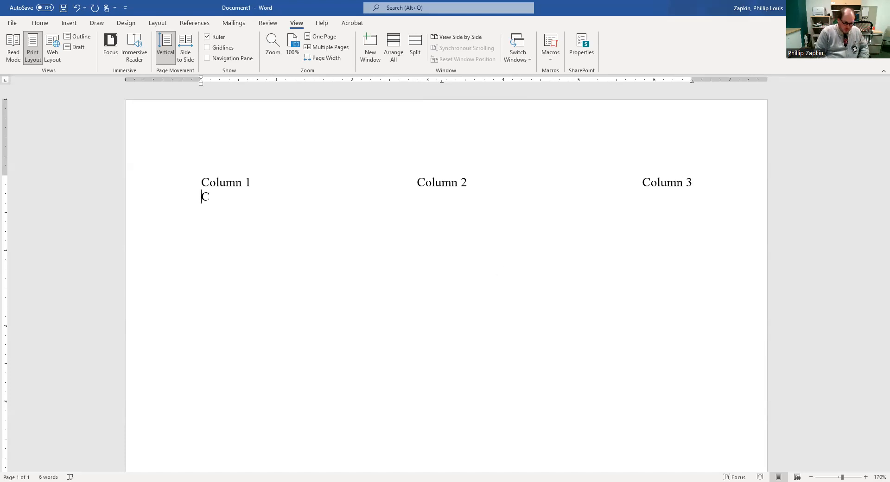
type("olumn 1a\t")
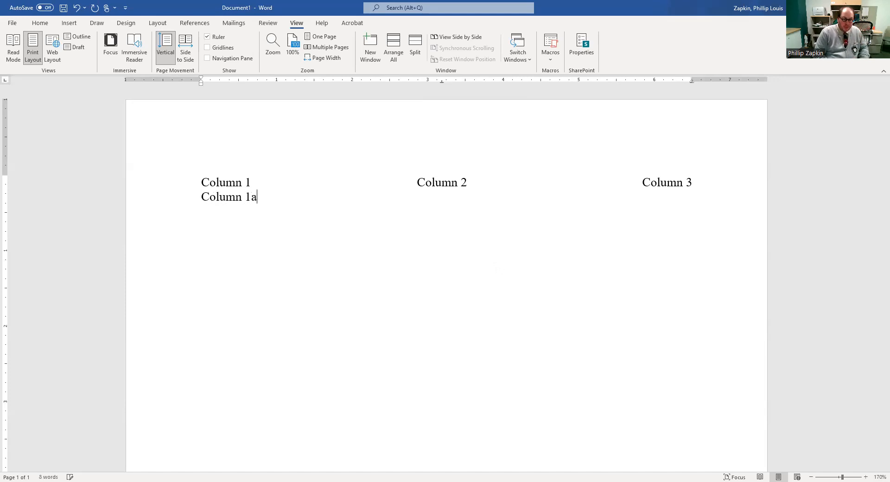
type("Column")
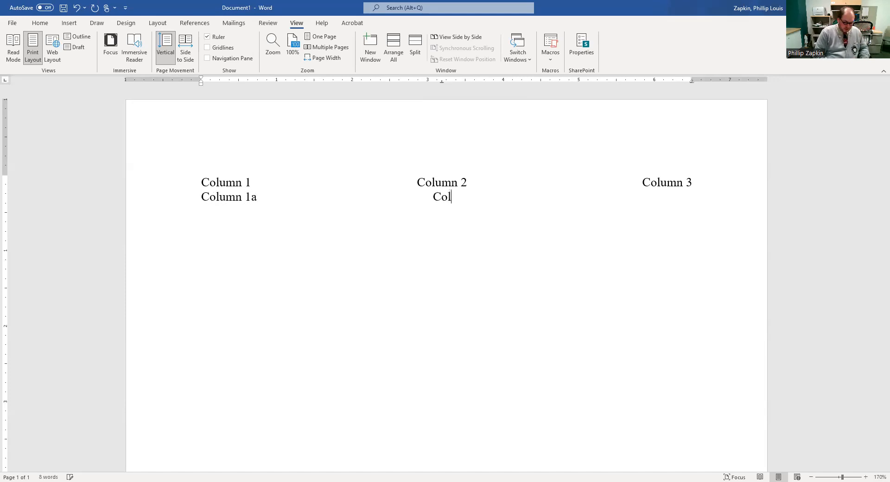
type(" 2a\t")
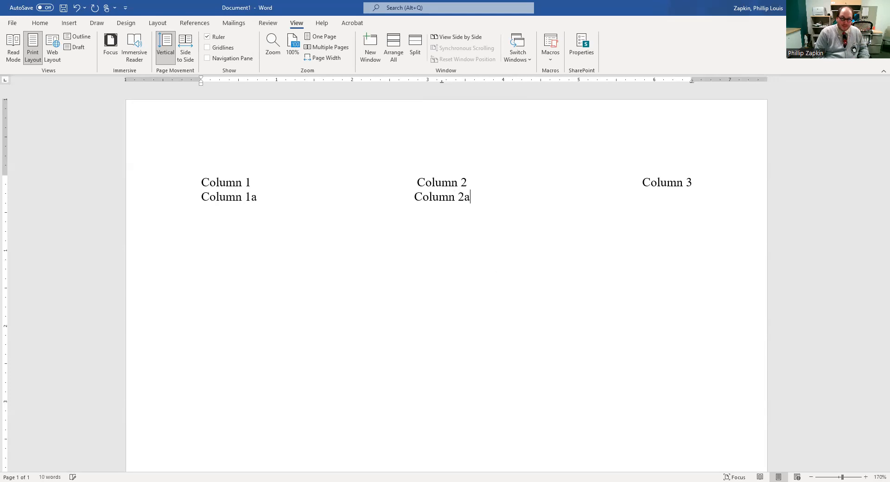
type("Column")
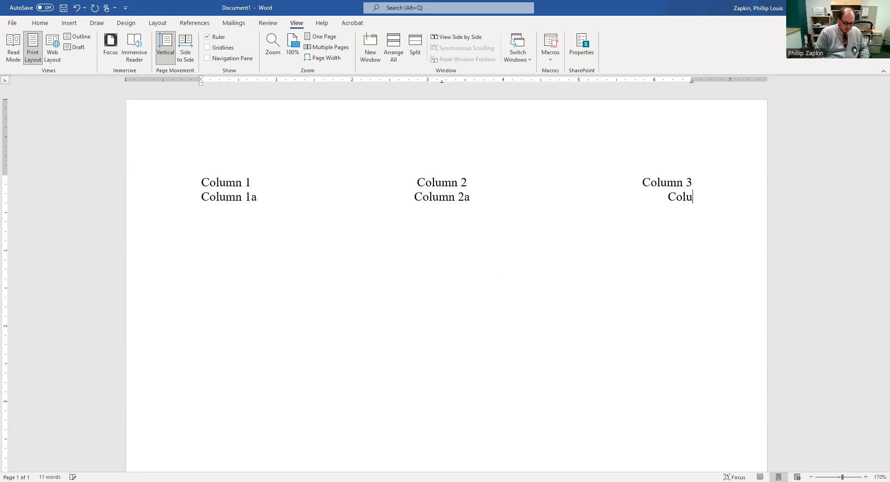
type("3a")
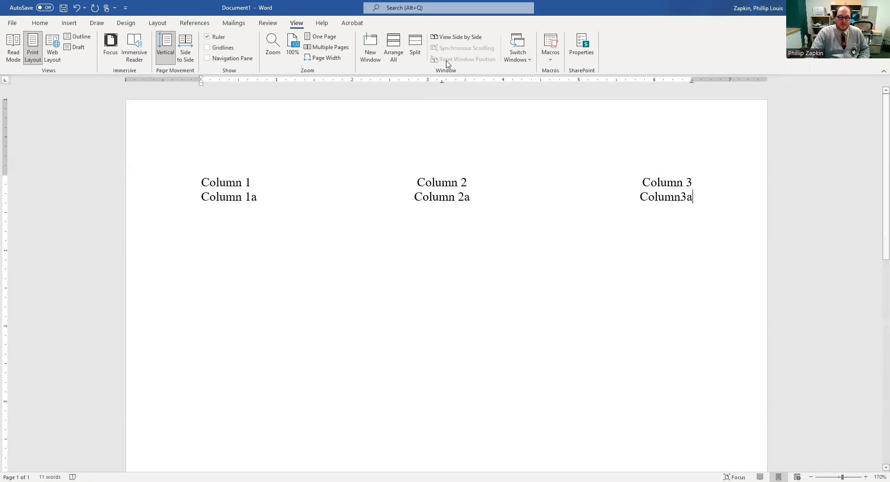
Switch to the résumé document and examine the two-column entries in the Education section.
key("alt+Tab")
left_click(234, 337)
left_click_drag(198, 304, 697, 429)
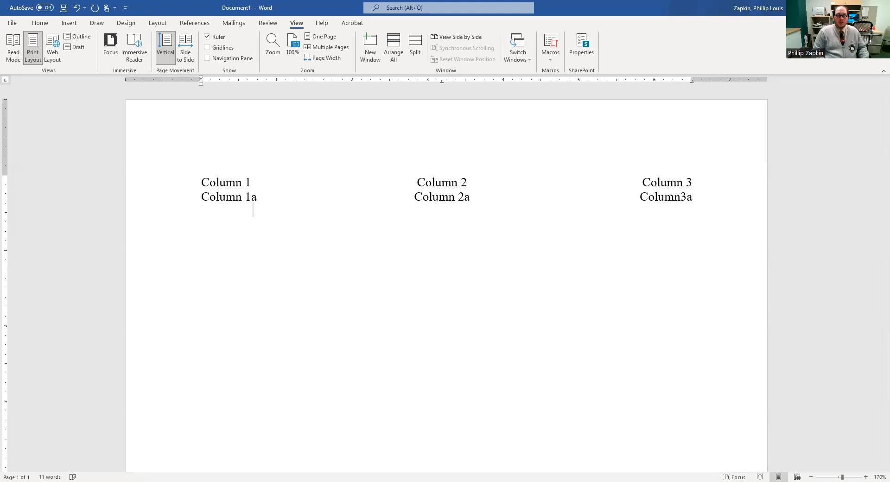
In the new document, add a Work Experience heading below the columns and begin an entry line with Job 1.
key("Return")
type("Work Ex")
type("perince")
key("BackSpace")
type("ince")
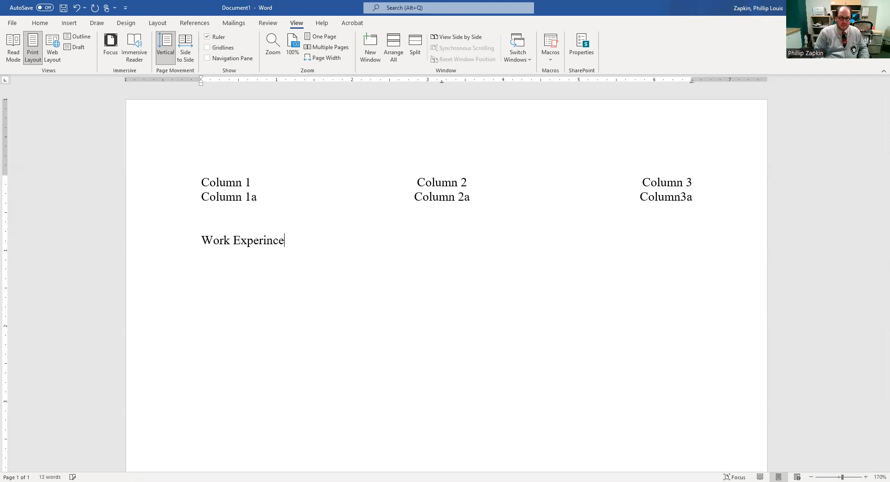
key("BackSpace")
key("BackSpace")
key("BackSpace")
type("ence  ")
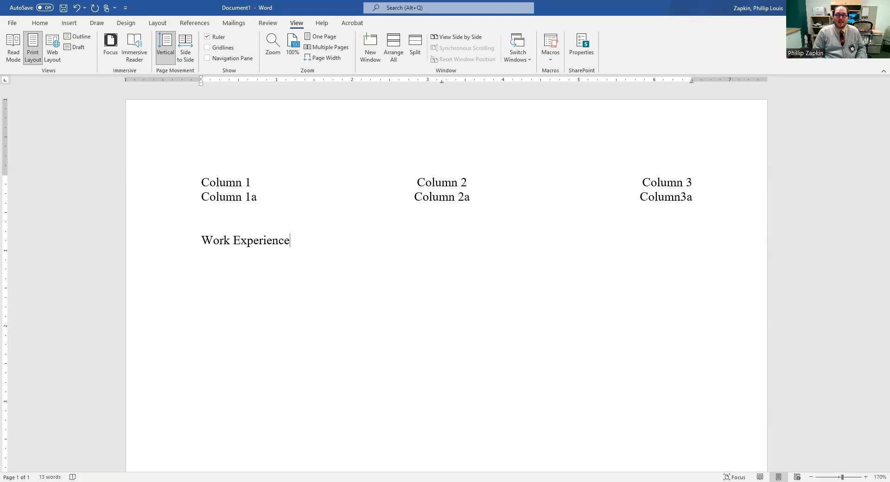
type("Jo")
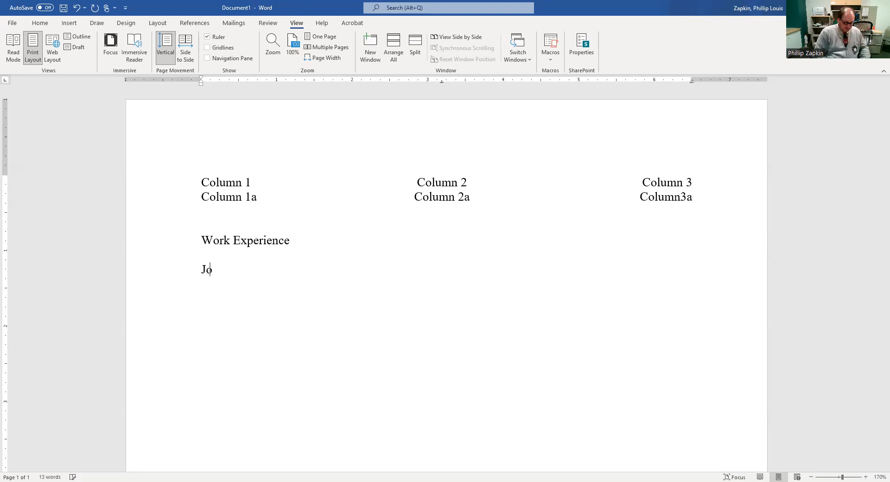
type("b 1")
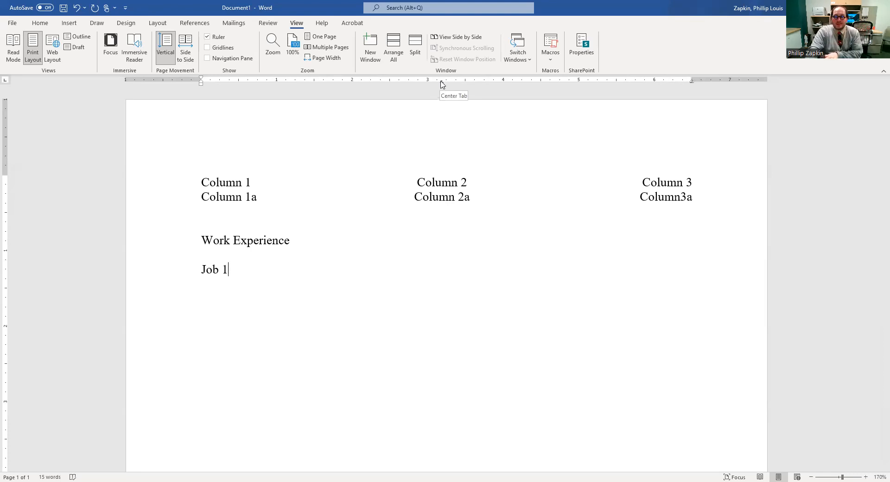
Clear the 3.19" center tab stop from the Job 1 line.
double_click(441, 82)
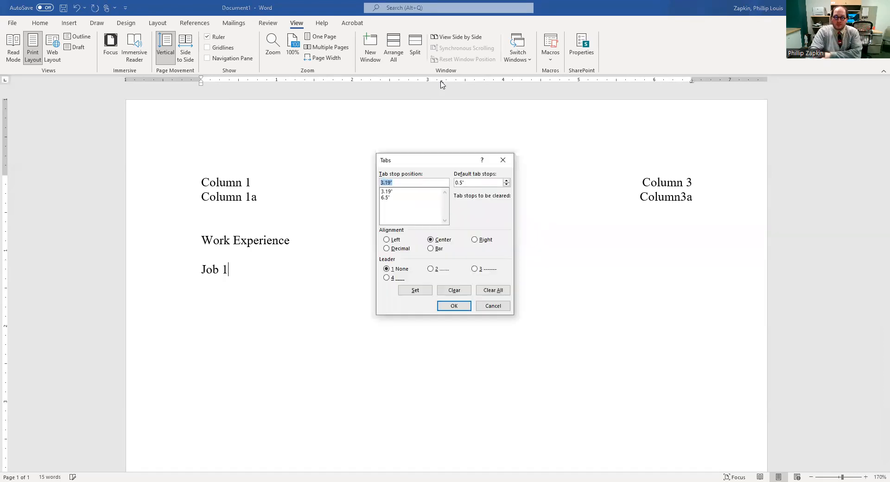
left_click(389, 191)
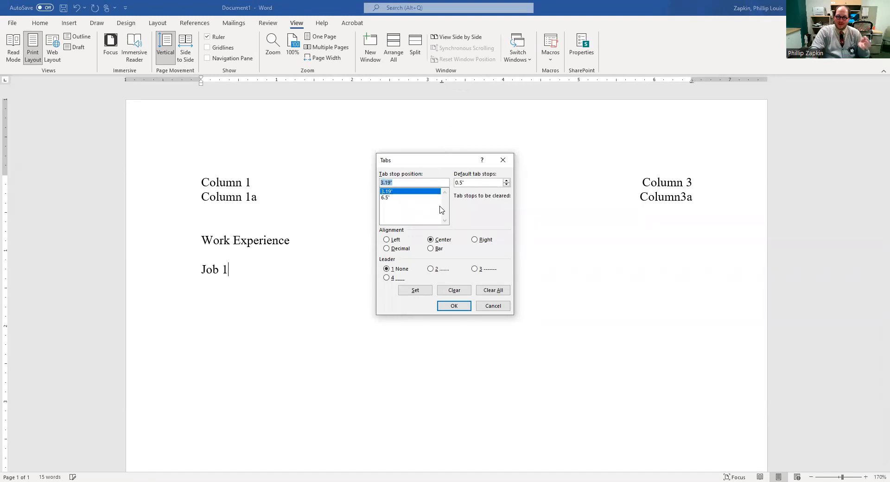
left_click(451, 291)
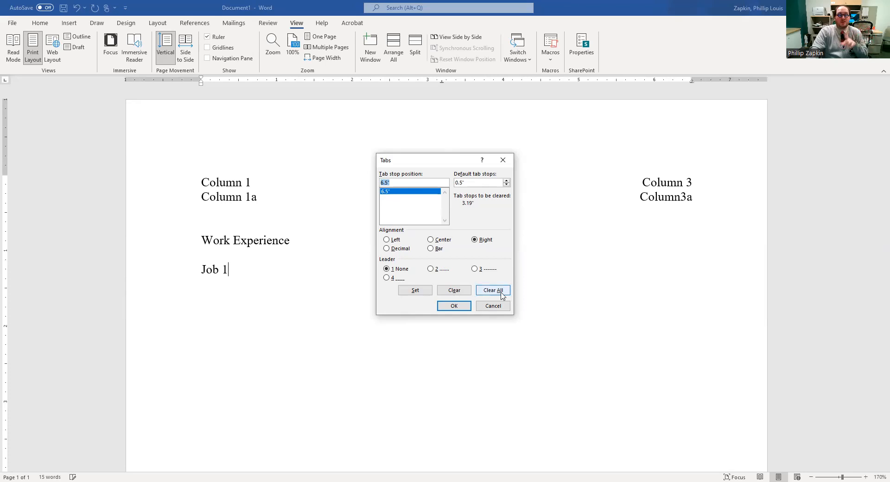
left_click(460, 310)
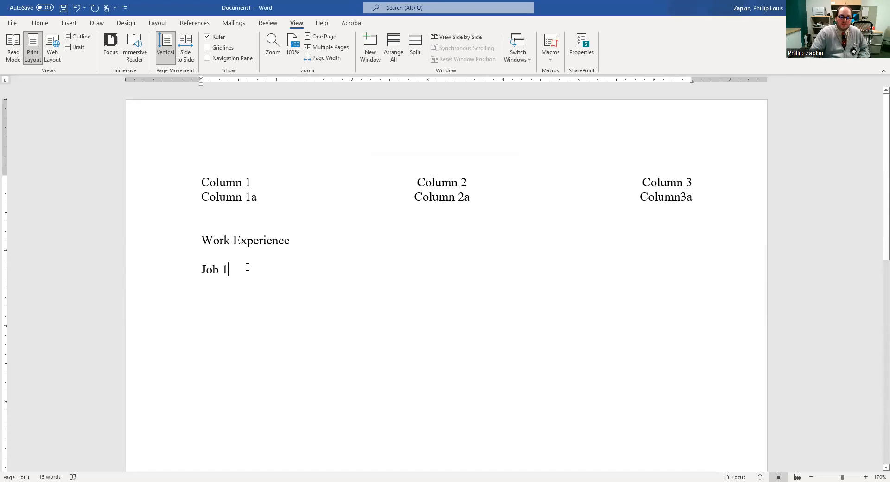
Add Location at the right tab stop on the Job 1 line, and a line below with Title and right-aligned Dates Employed.
key("Tab")
key("Tab")
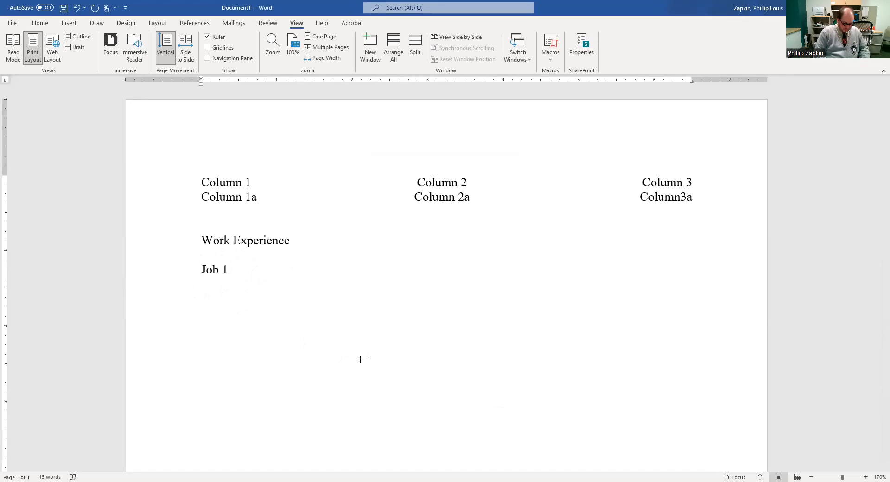
type("Location")
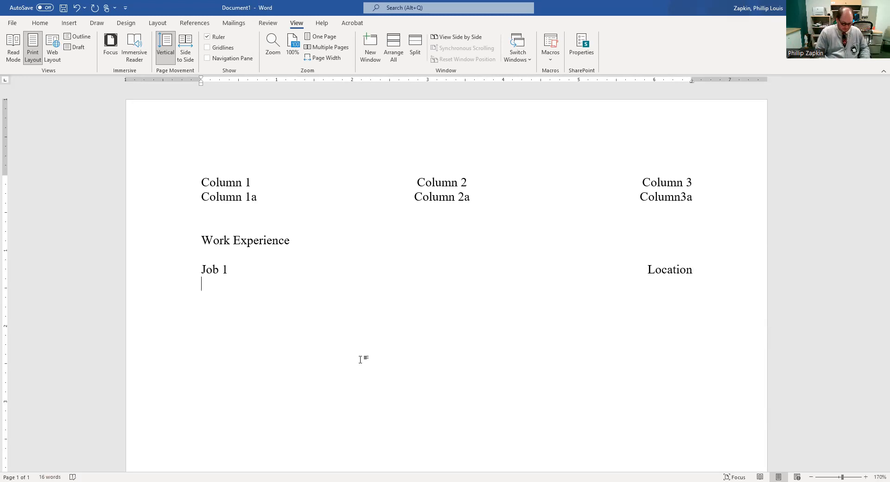
type("Title")
key("Tab")
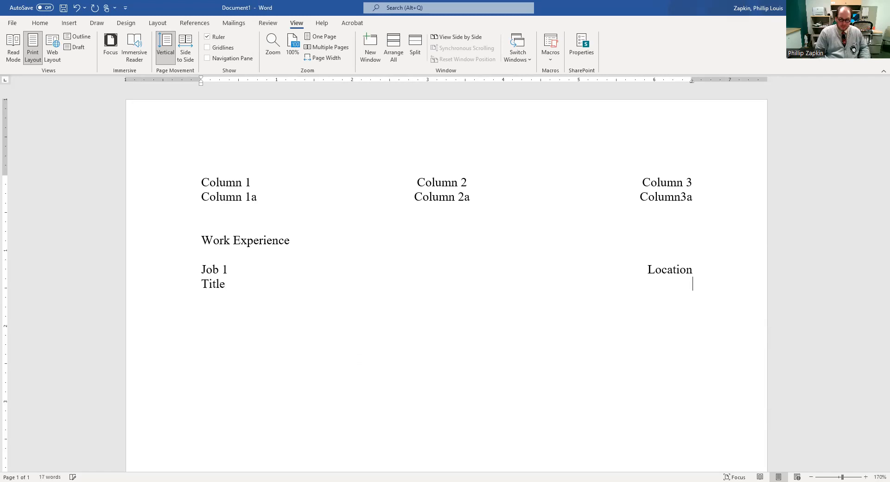
type("Date")
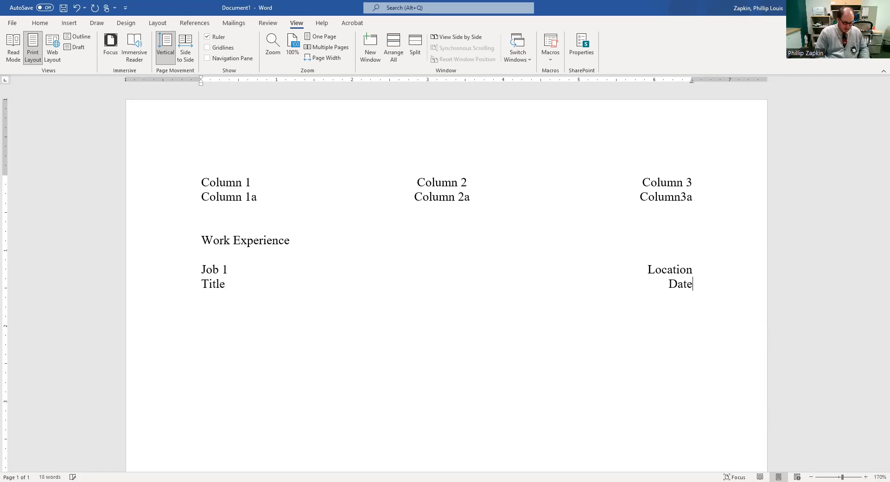
type("s Employed")
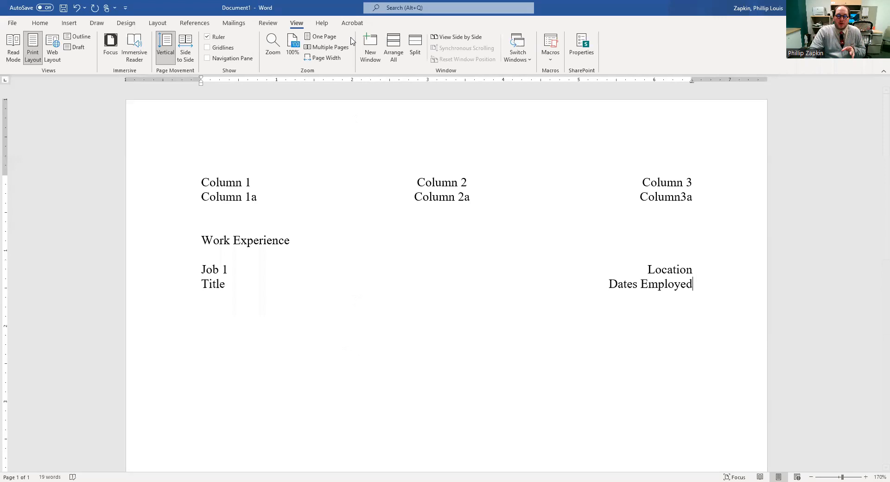
Switch to the résumé document and highlight the West Virginia University entry to examine its two-column layout.
key("alt+Tab")
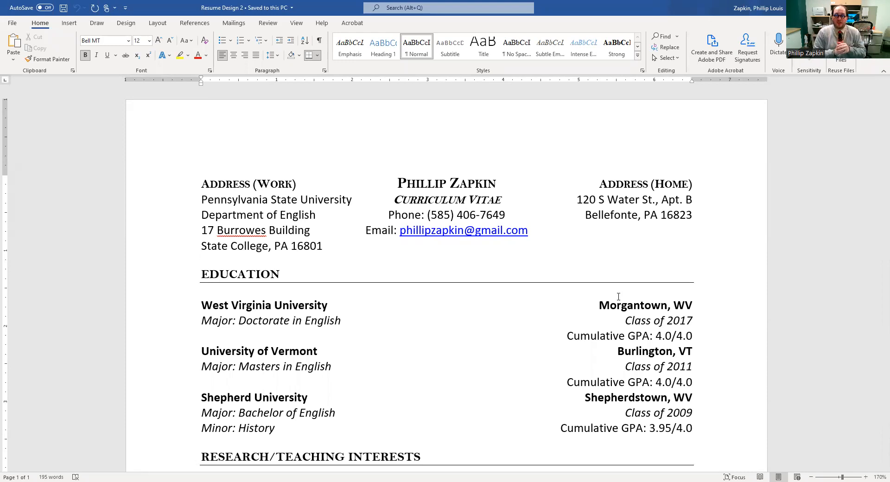
left_click_drag(201, 305, 705, 333)
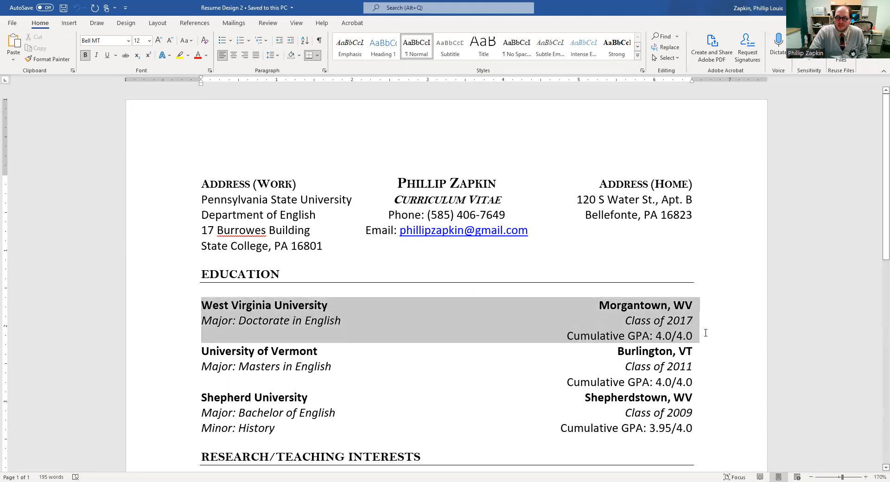